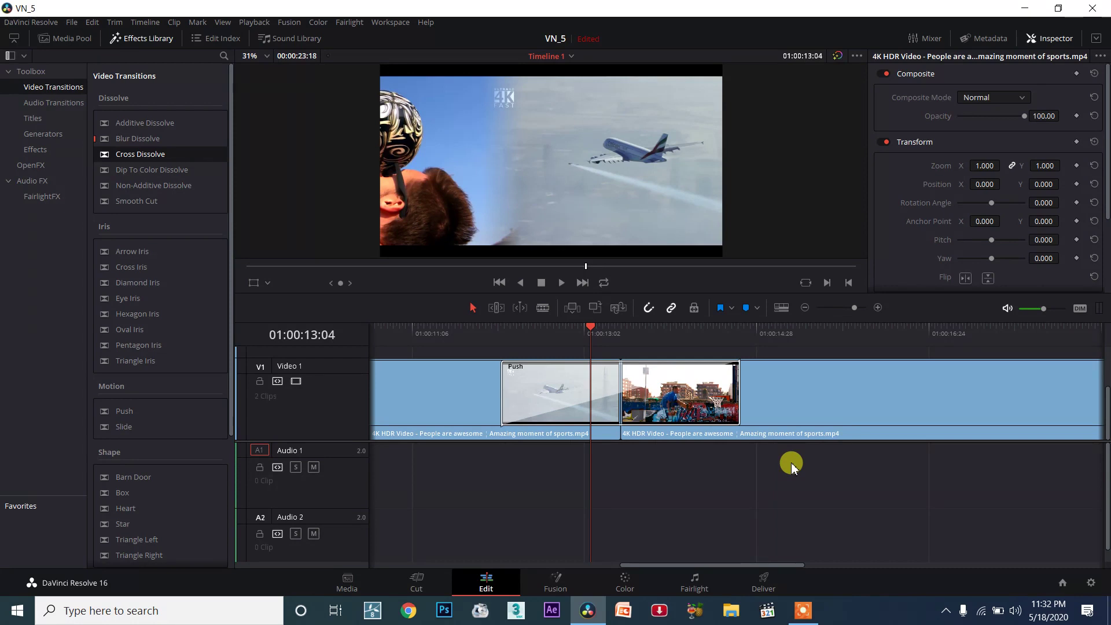
# Step: Select the Push transition between the two clips and expand its keyframe track beneath the clips
pyautogui.click(678, 405)
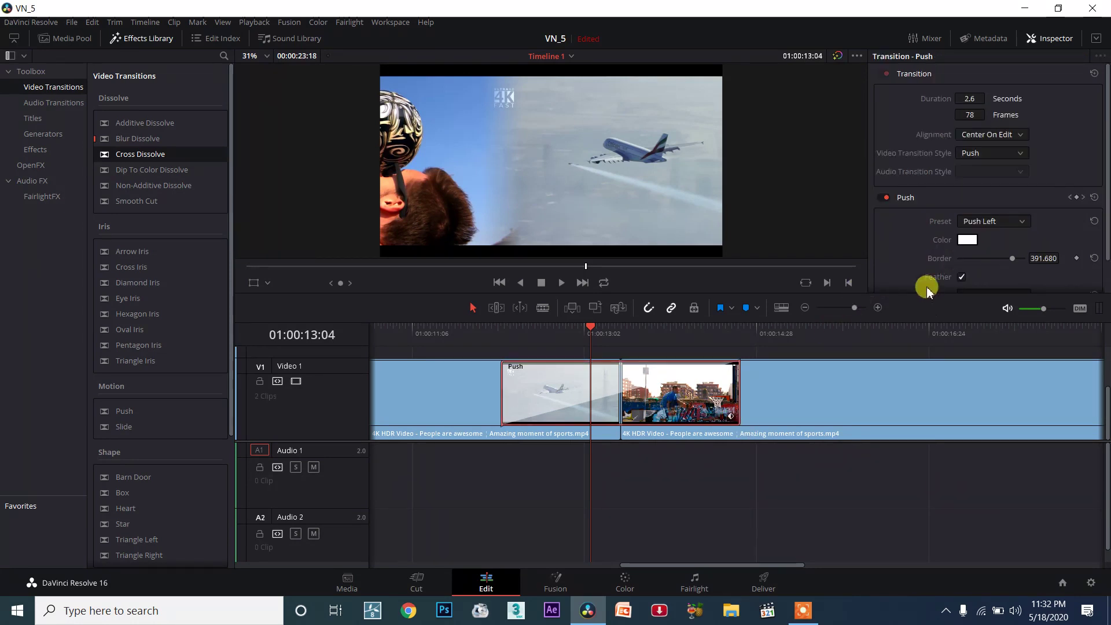
pyautogui.scroll(-2, 924, 249)
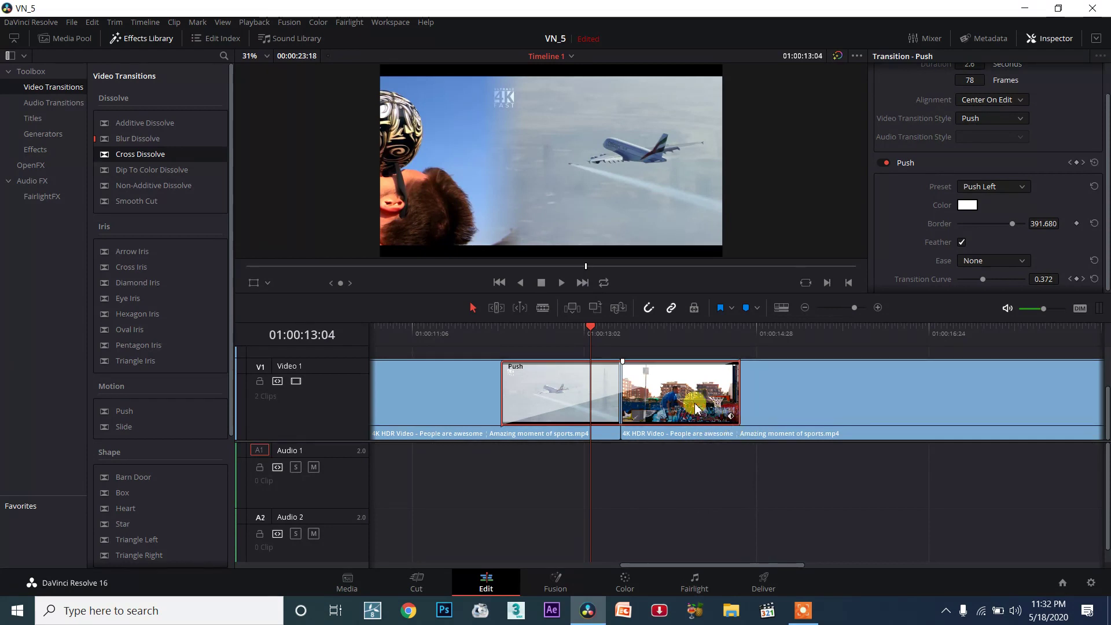
pyautogui.click(693, 473)
pyautogui.click(707, 404)
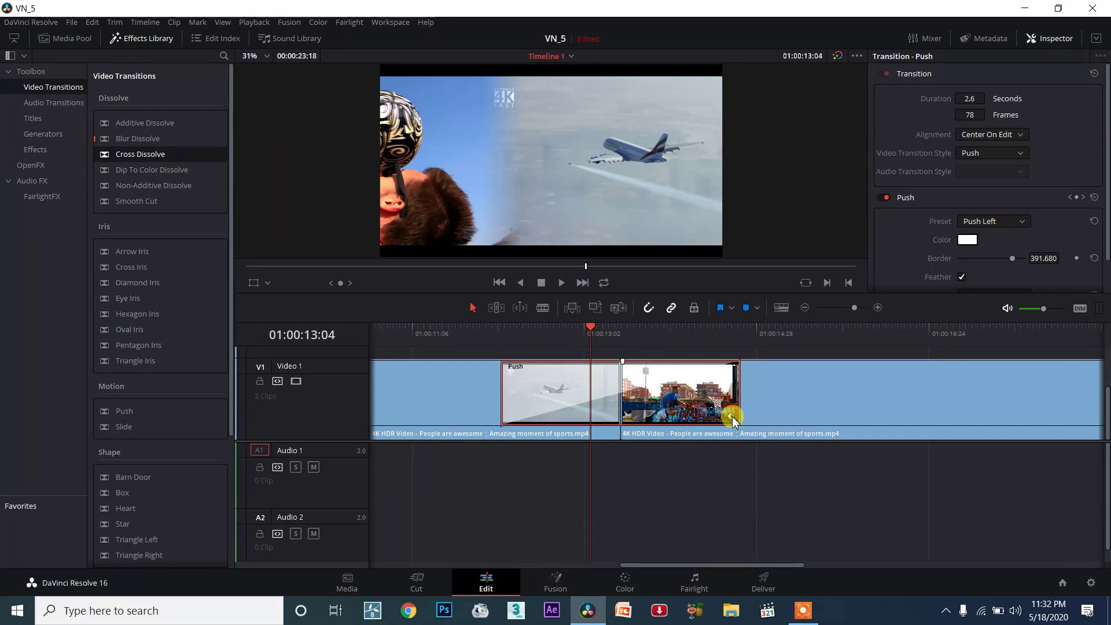
pyautogui.click(731, 414)
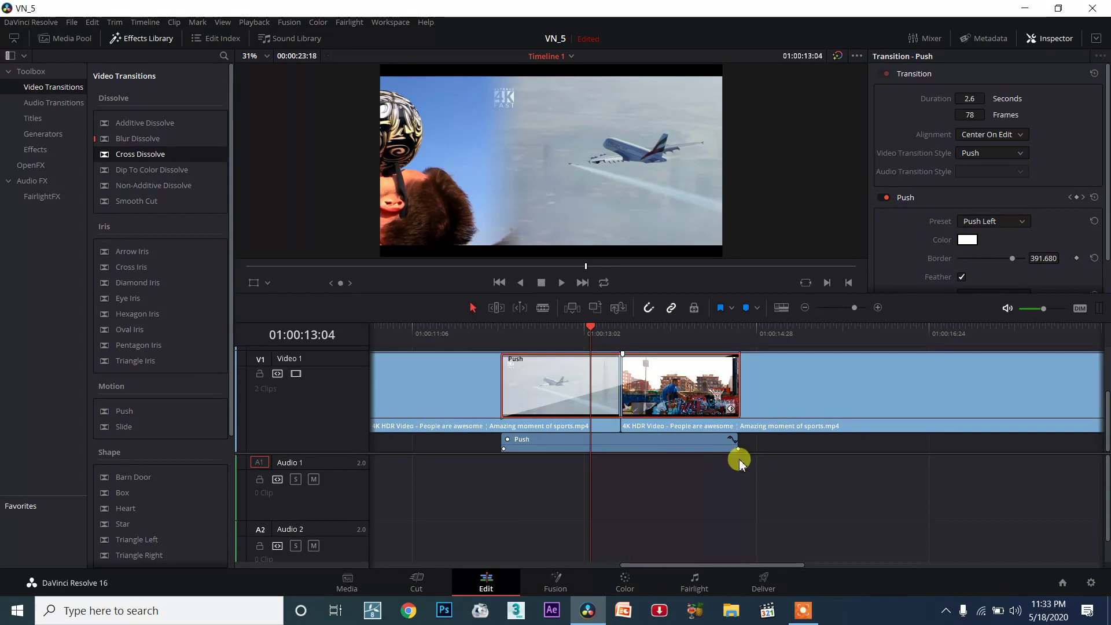
# Step: Add Transition Curve keyframes to the Push transition, 0.200 at 01:00:13:08 and 0.539 at 01:00:13:01
pyautogui.moveTo(597, 330); pyautogui.dragTo(602, 325)
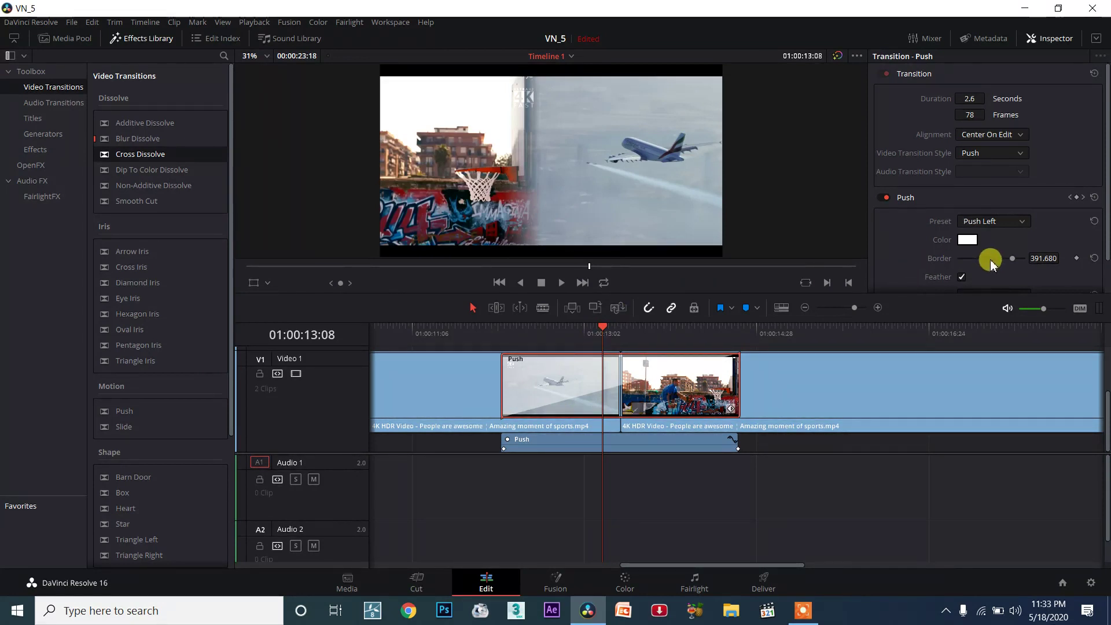
pyautogui.scroll(-2, 1002, 203)
pyautogui.moveTo(985, 284); pyautogui.dragTo(972, 284)
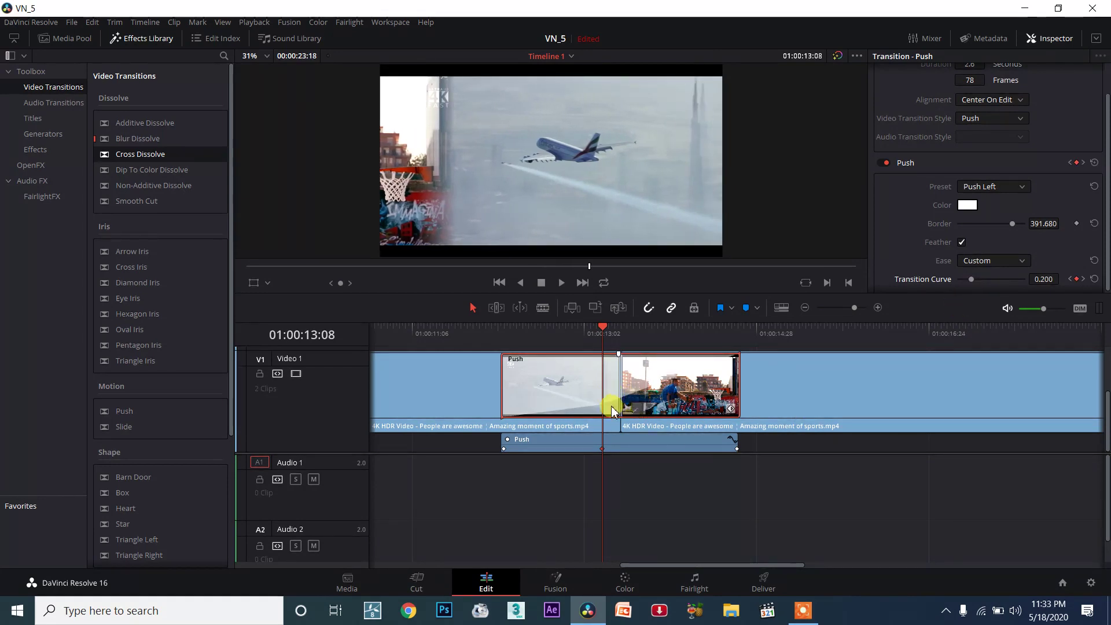
pyautogui.moveTo(603, 329); pyautogui.dragTo(581, 390)
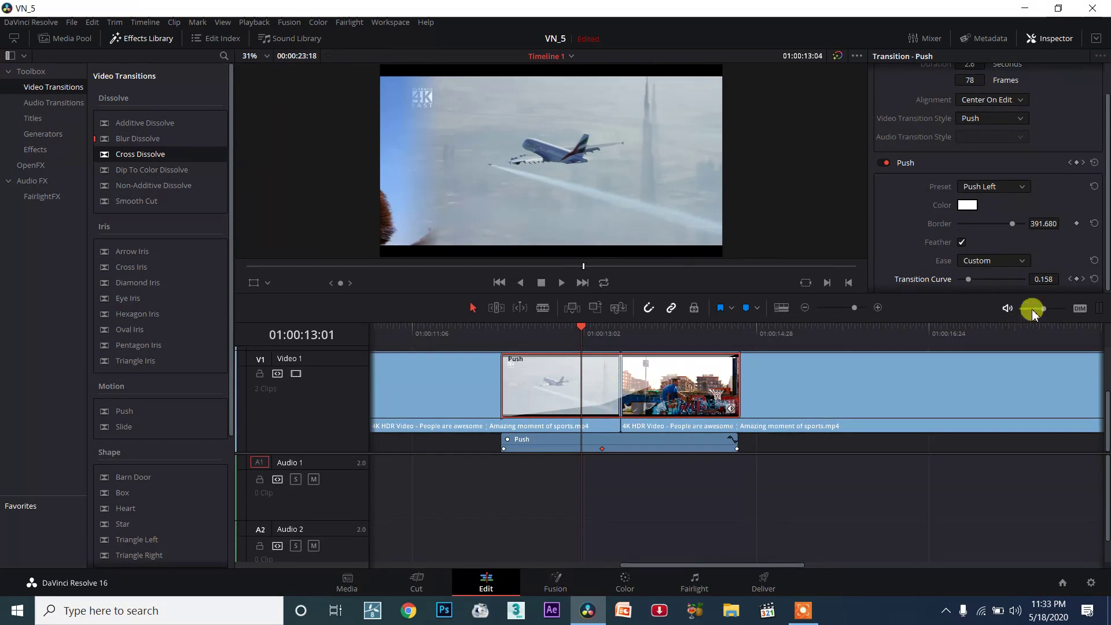
pyautogui.moveTo(970, 284); pyautogui.dragTo(993, 278)
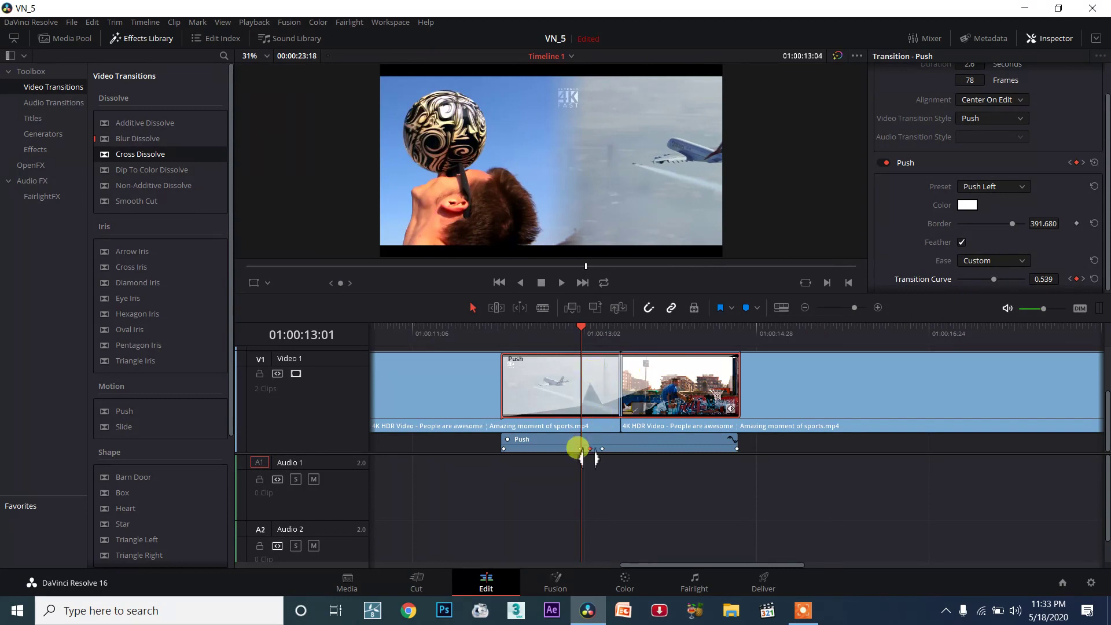
pyautogui.moveTo(586, 344); pyautogui.dragTo(577, 409)
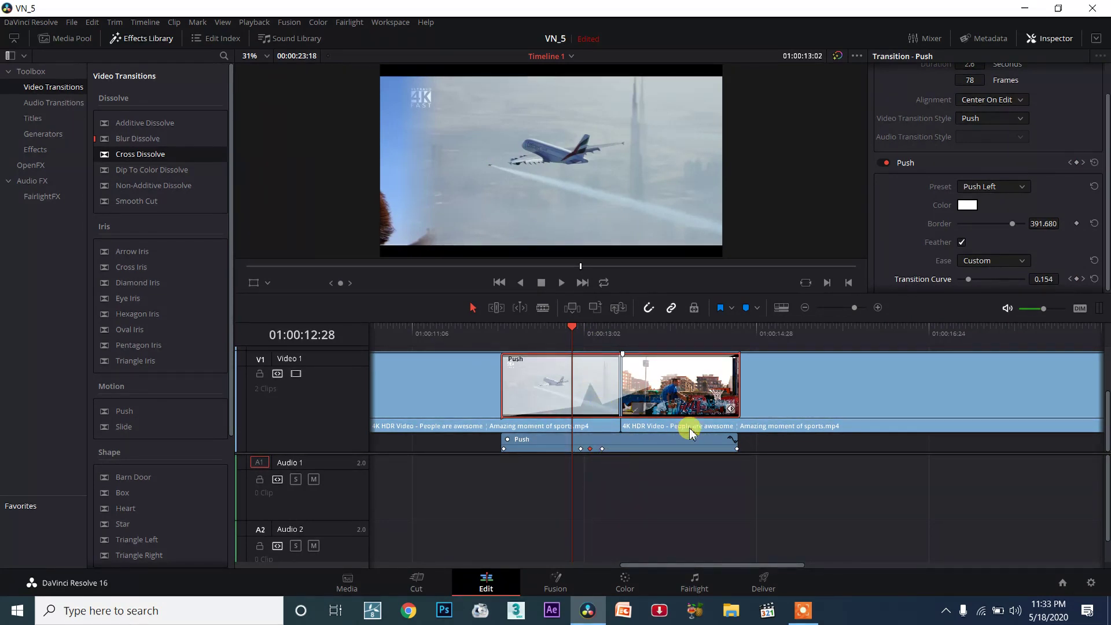
# Step: Collapse and re-expand the Push keyframe track, and spread its middle keyframes along the transition to both sides of the cut
pyautogui.click(731, 408)
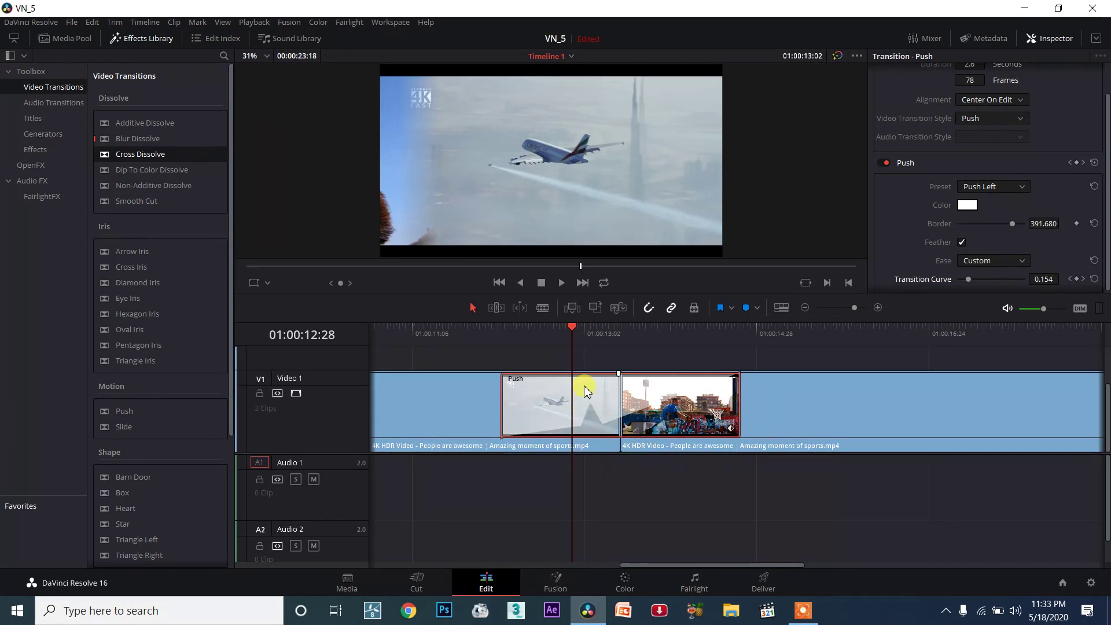
pyautogui.click(731, 430)
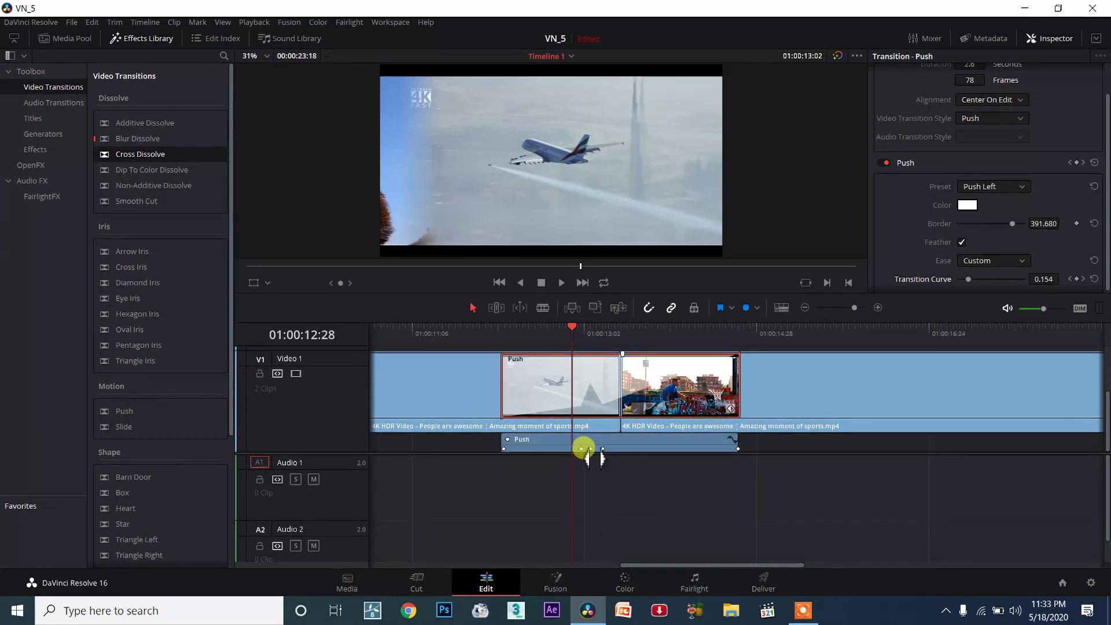
pyautogui.moveTo(599, 454); pyautogui.dragTo(609, 380)
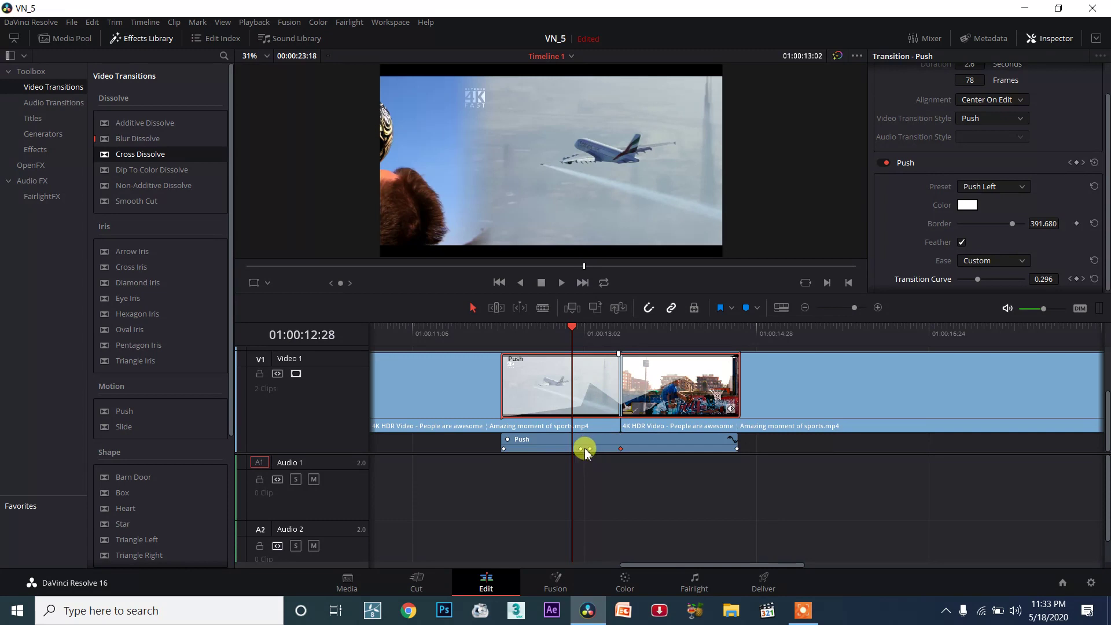
pyautogui.moveTo(577, 446)
pyautogui.mouseDown()
pyautogui.moveTo(556, 448)
pyautogui.moveTo(572, 450)
pyautogui.moveTo(568, 441)
pyautogui.mouseUp()
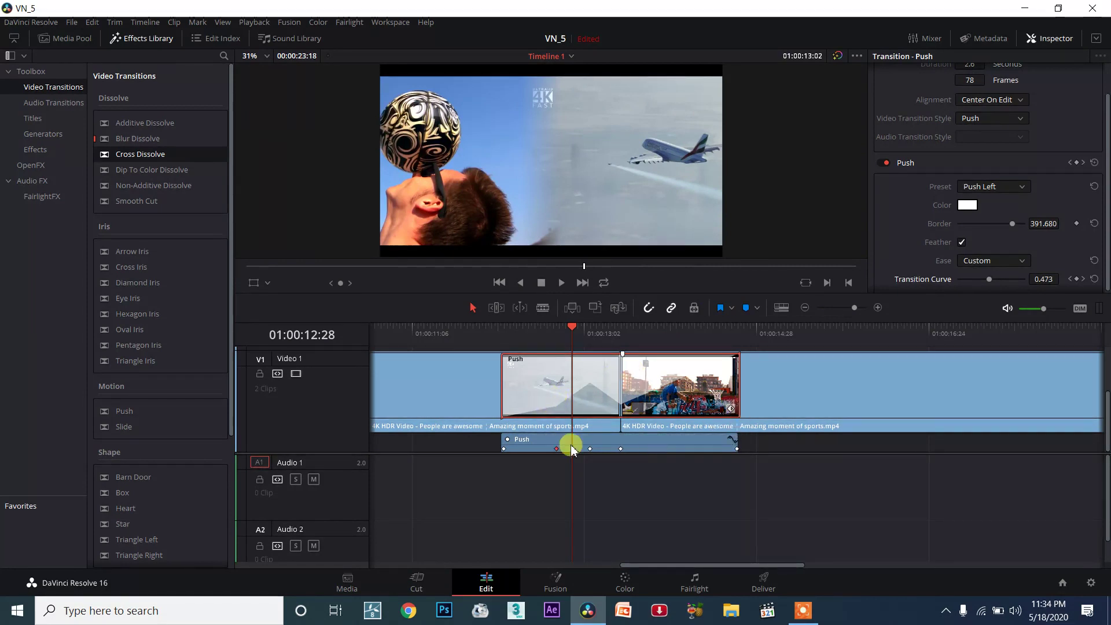
pyautogui.moveTo(553, 455); pyautogui.dragTo(526, 456)
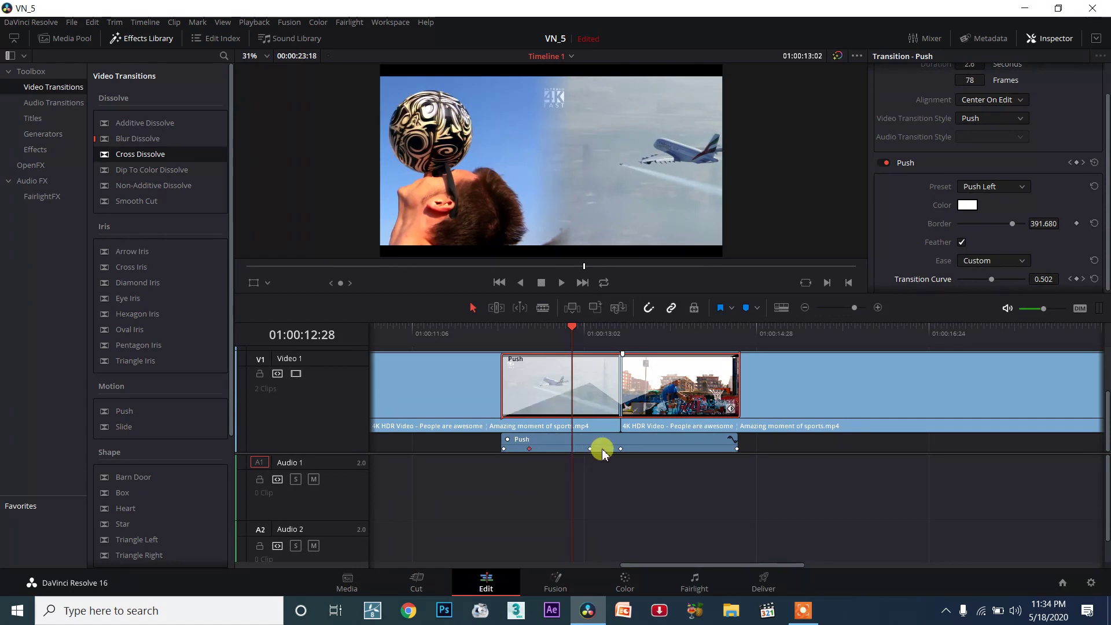
pyautogui.moveTo(524, 451); pyautogui.dragTo(679, 450)
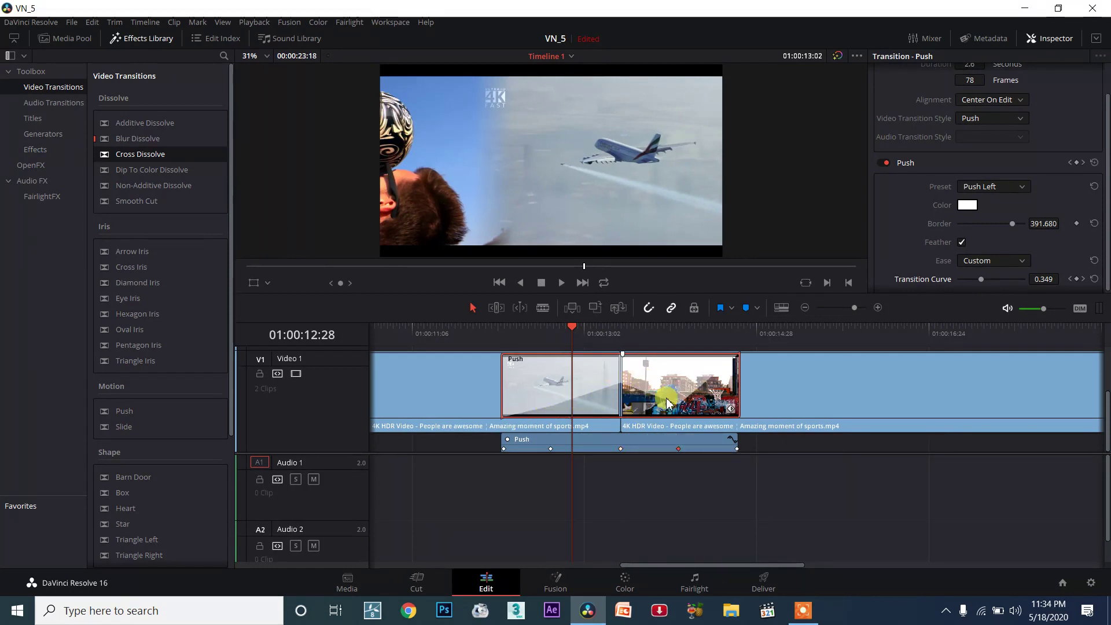
pyautogui.click(549, 449)
pyautogui.moveTo(549, 449); pyautogui.dragTo(559, 449)
# Step: Play the Push transition twice, the second time from well before its start, to preview the keyframed curve
pyautogui.click(562, 282)
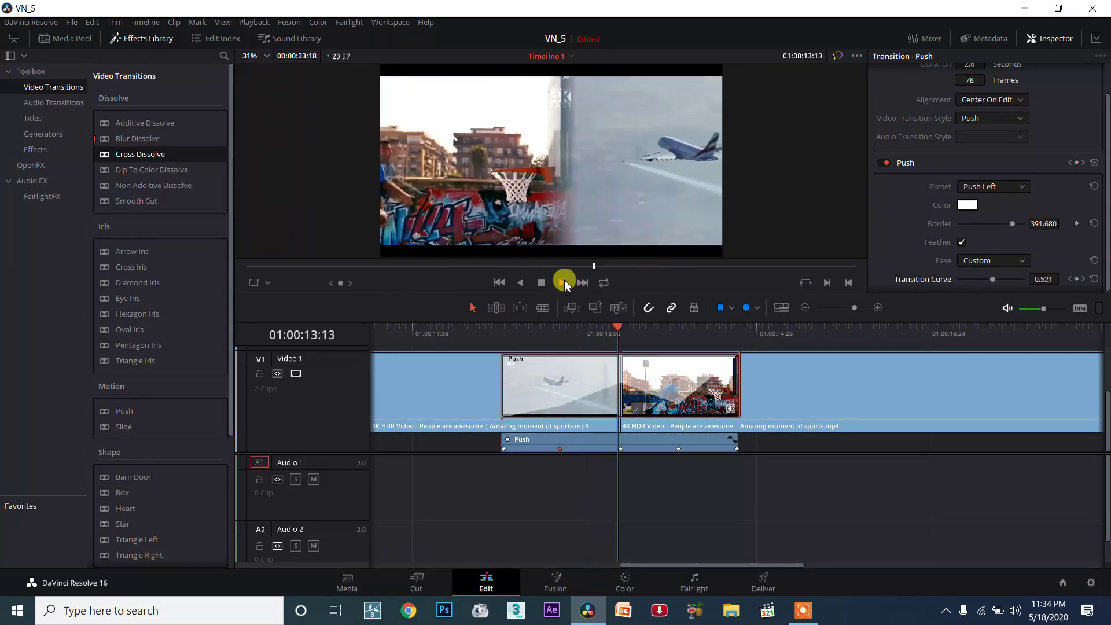
pyautogui.click(460, 335)
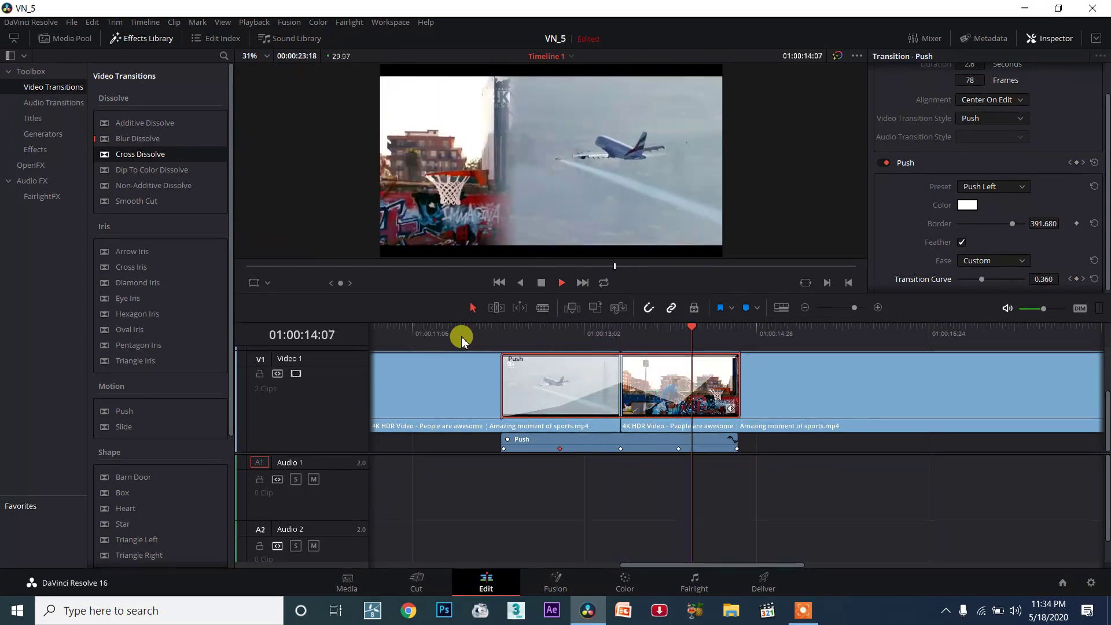
pyautogui.click(561, 282)
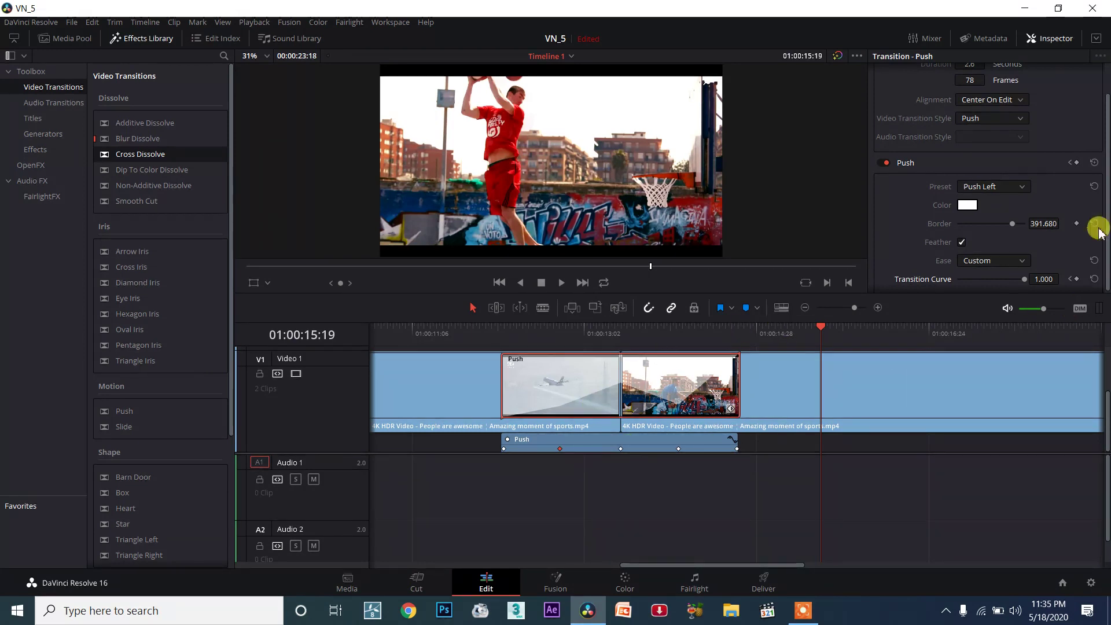
# Step: Reset the Transition Curve and add a single keyframe with value 0.643 at 01:00:12:27
pyautogui.scroll(-1, 1063, 254)
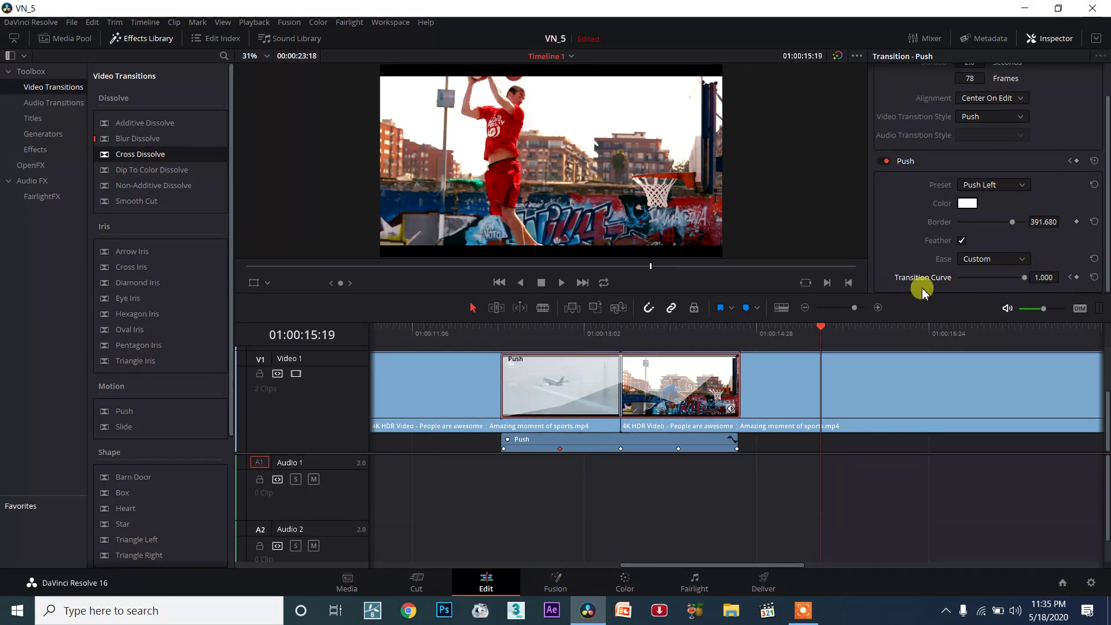
pyautogui.click(1093, 279)
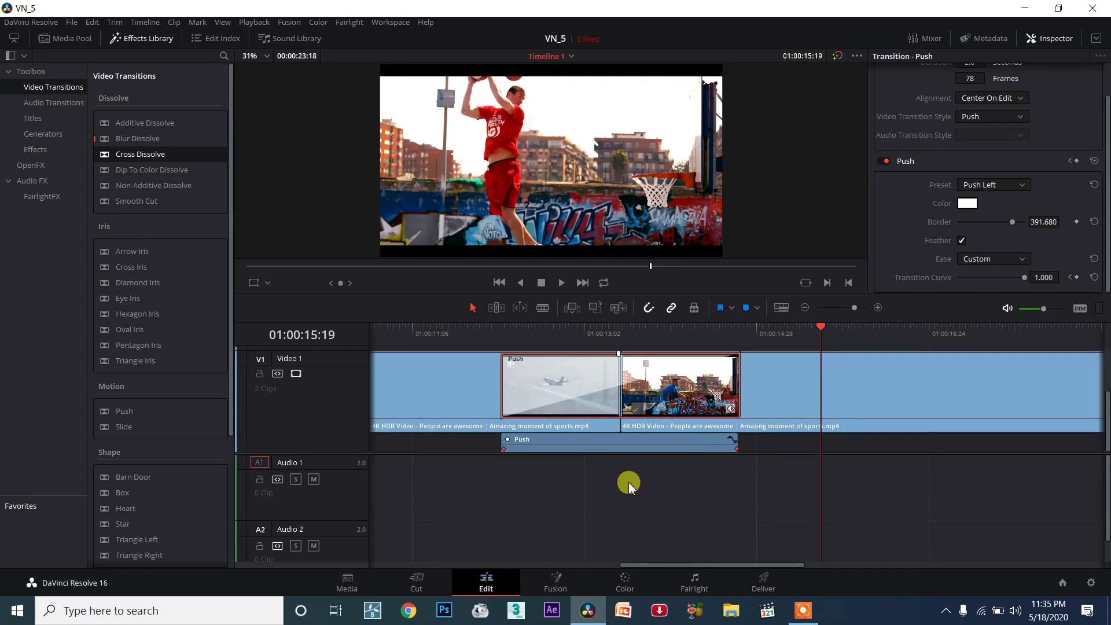
pyautogui.click(568, 340)
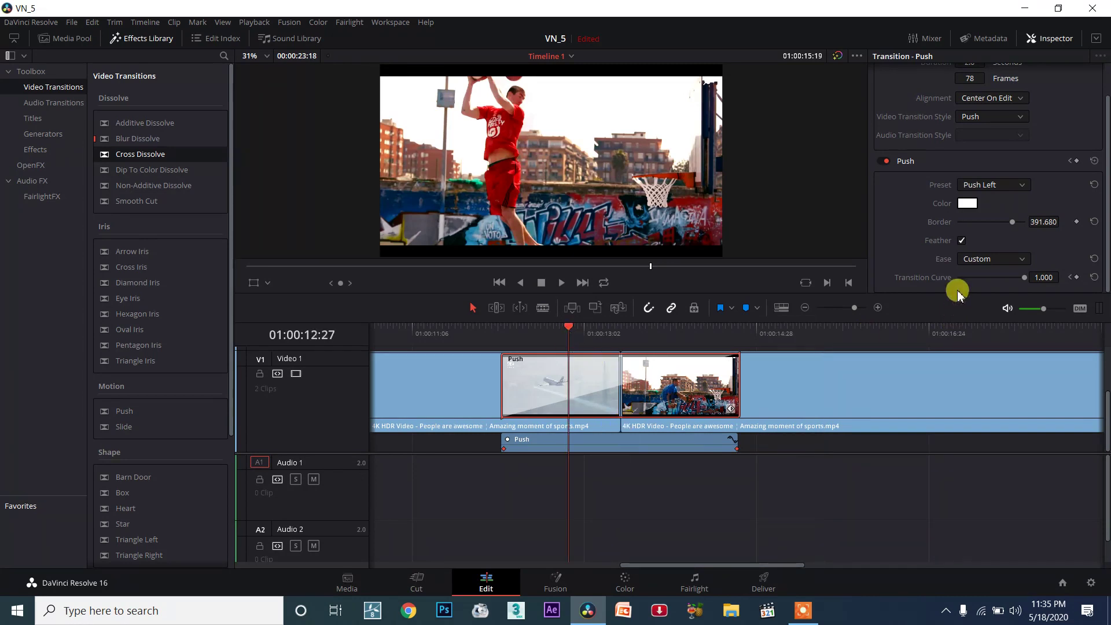
pyautogui.moveTo(1024, 278); pyautogui.dragTo(1021, 277)
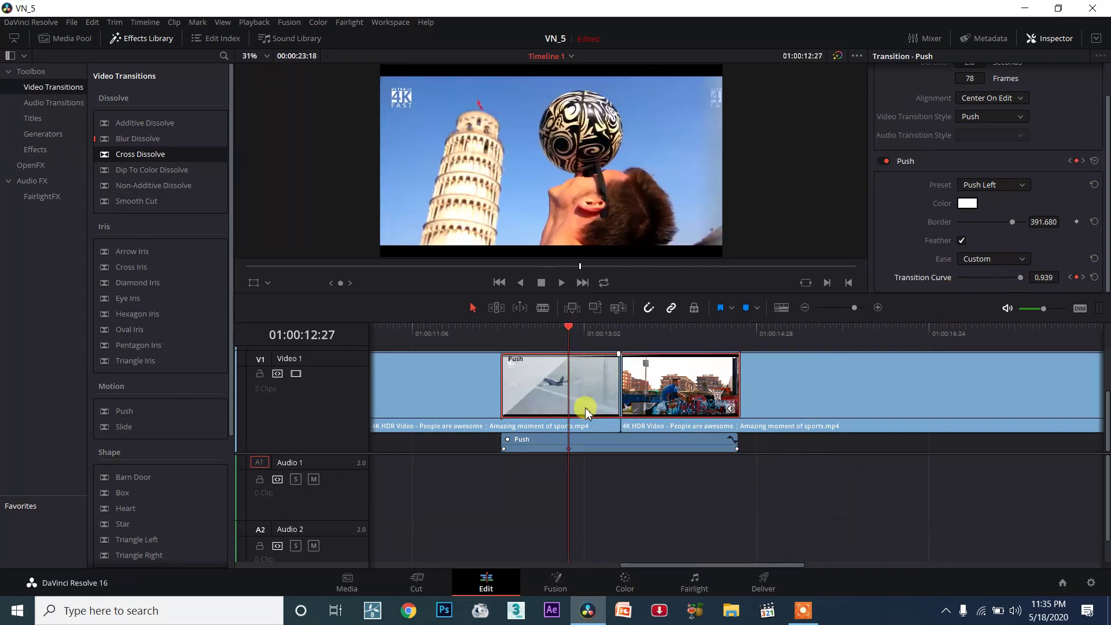
pyautogui.moveTo(1011, 282); pyautogui.dragTo(1002, 278)
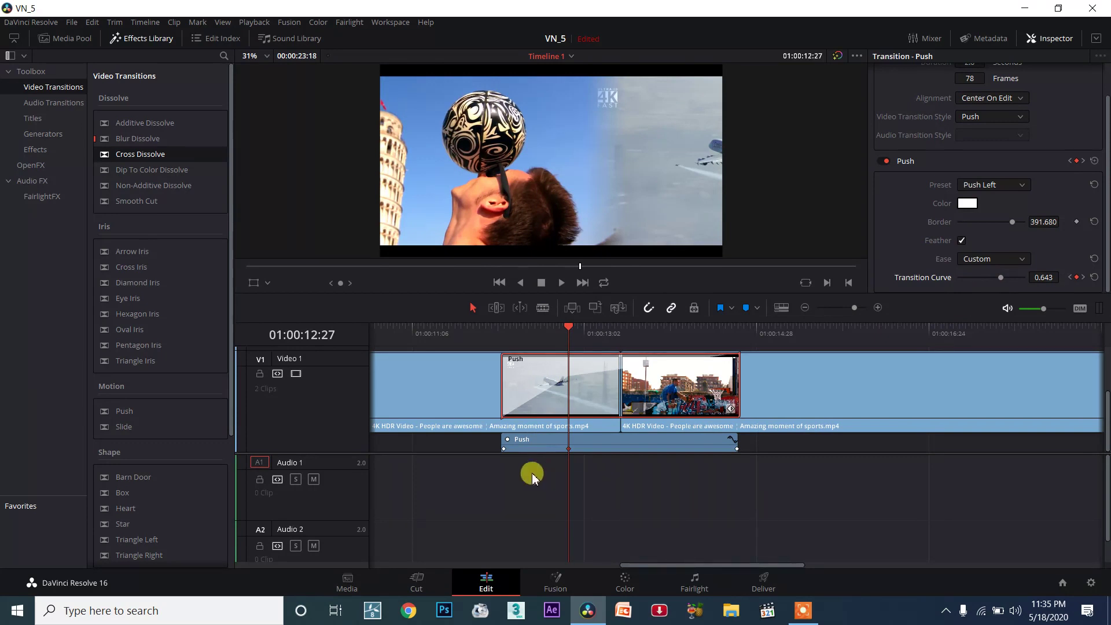
# Step: Step back and forth through the start, middle and end keyframes of the Transition Curve, finishing on the middle one
pyautogui.click(1071, 277)
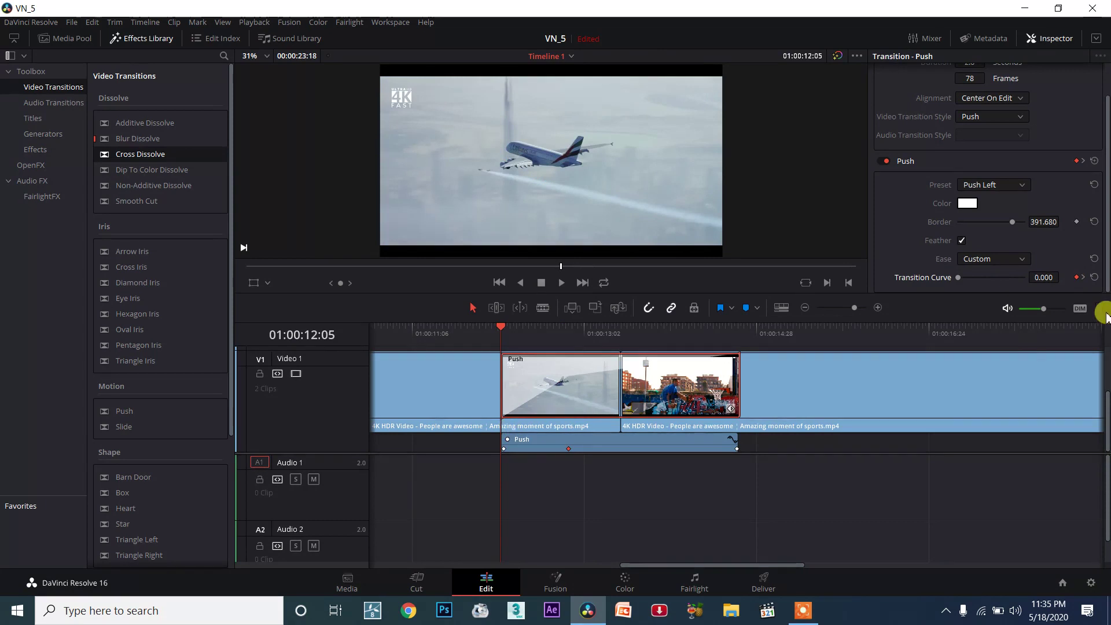
pyautogui.click(1083, 277)
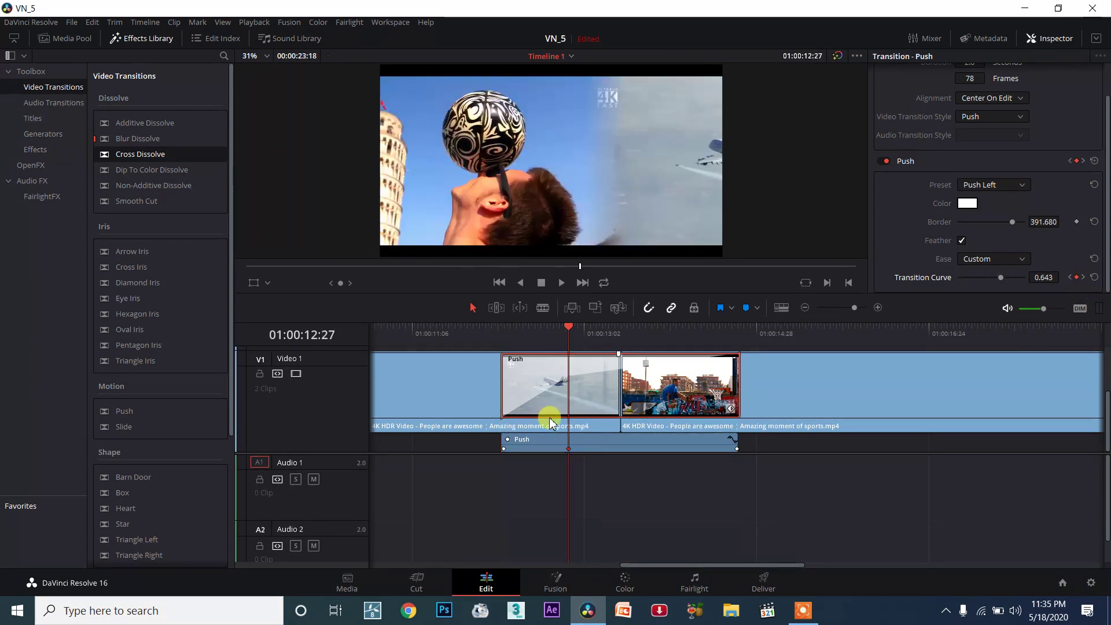
pyautogui.click(1084, 277)
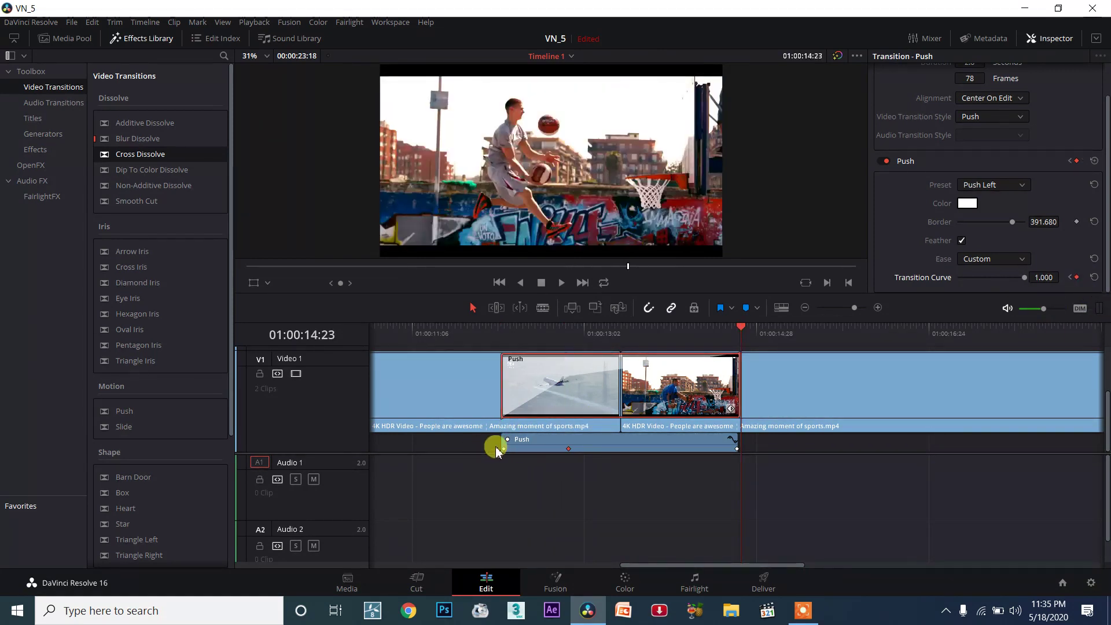
pyautogui.click(1069, 278)
pyautogui.click(1071, 278)
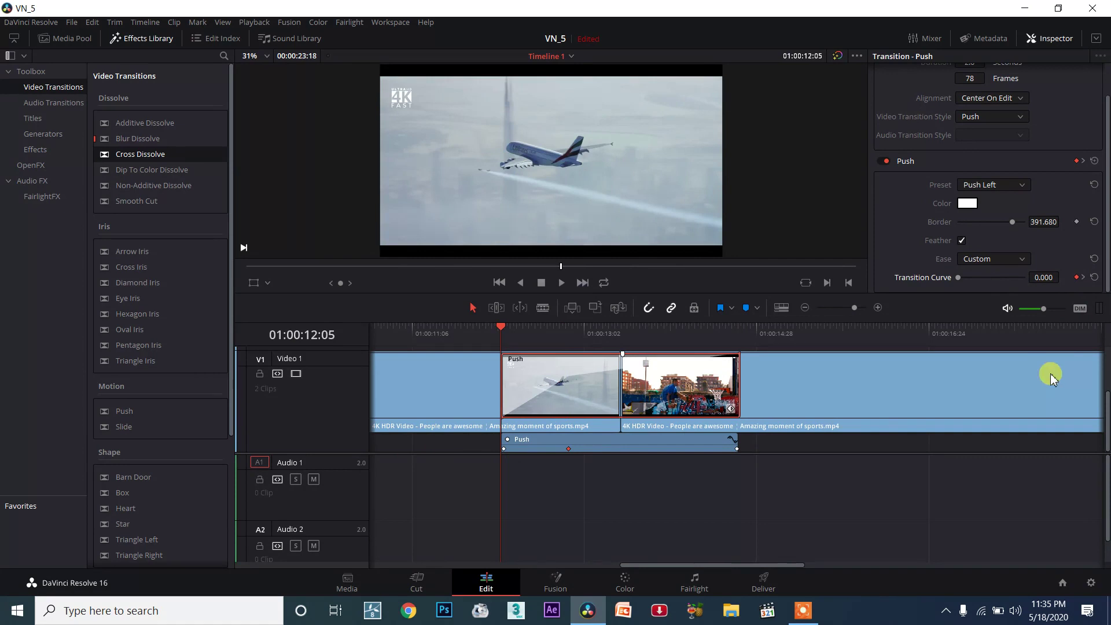
pyautogui.click(1084, 278)
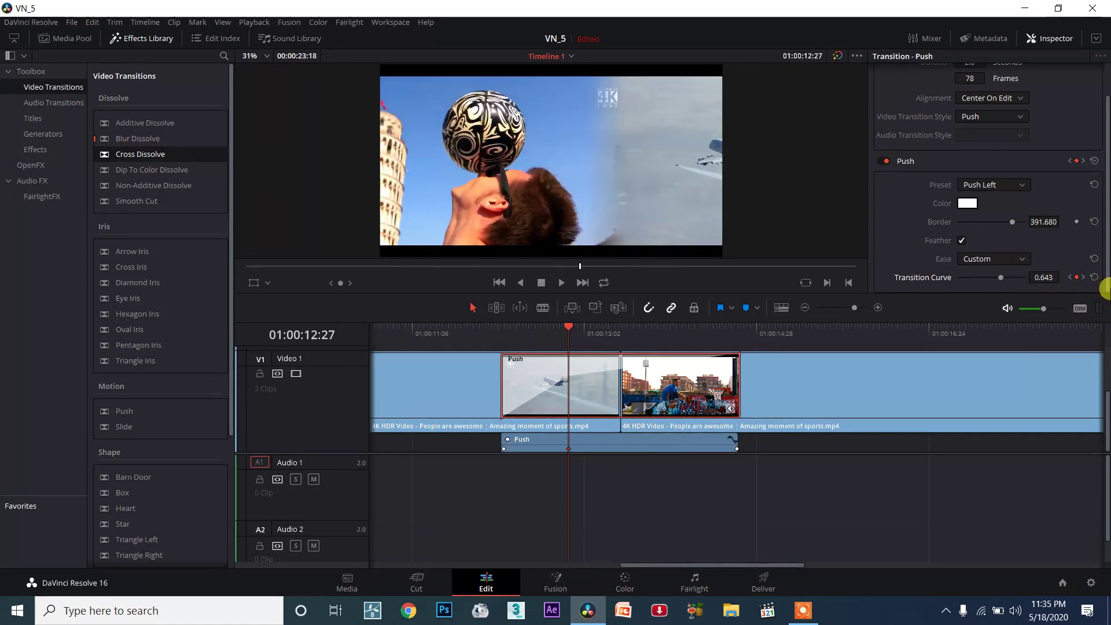
pyautogui.click(1084, 278)
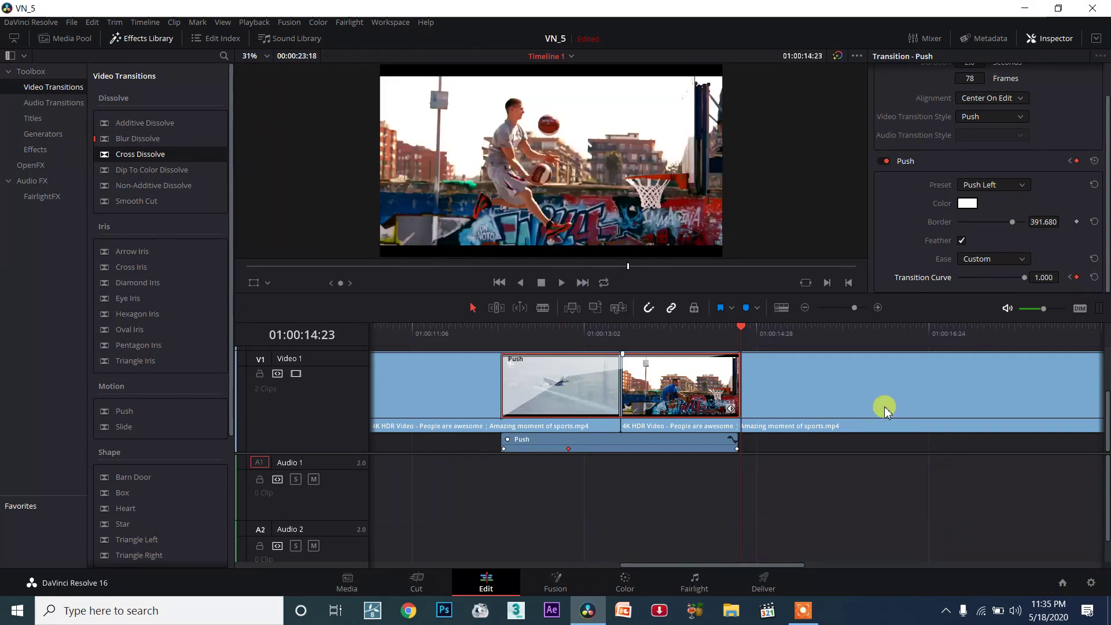
pyautogui.click(1070, 277)
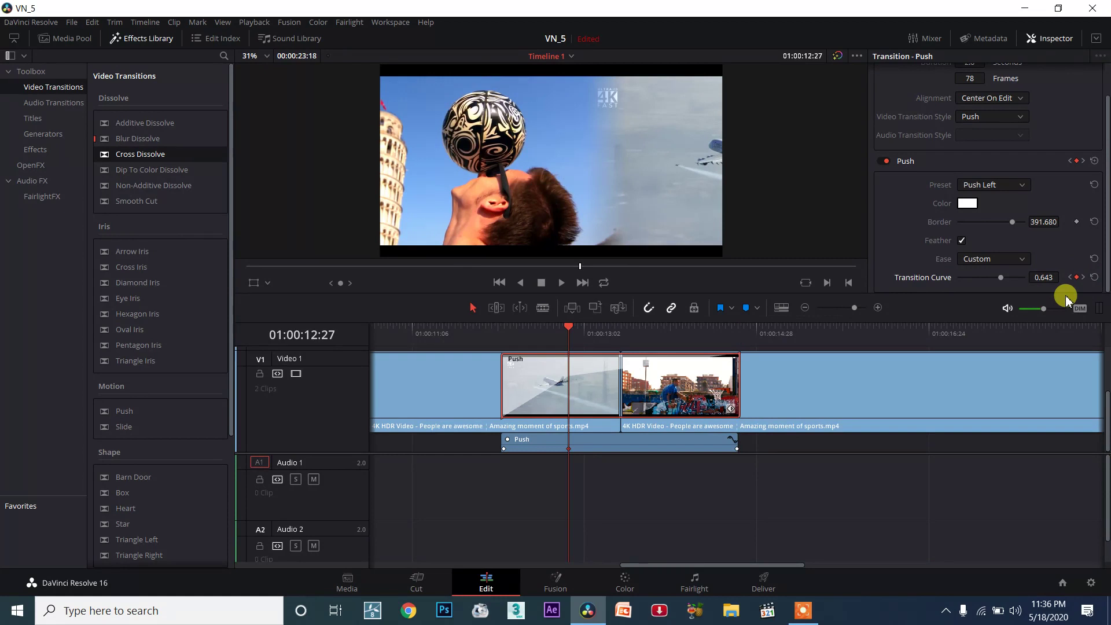
# Step: Add two more Transition Curve keyframes, 0.522 at 01:00:13:07 and 0.496 at 01:00:13:28
pyautogui.click(599, 331)
pyautogui.moveTo(1012, 278); pyautogui.dragTo(990, 278)
pyautogui.click(665, 338)
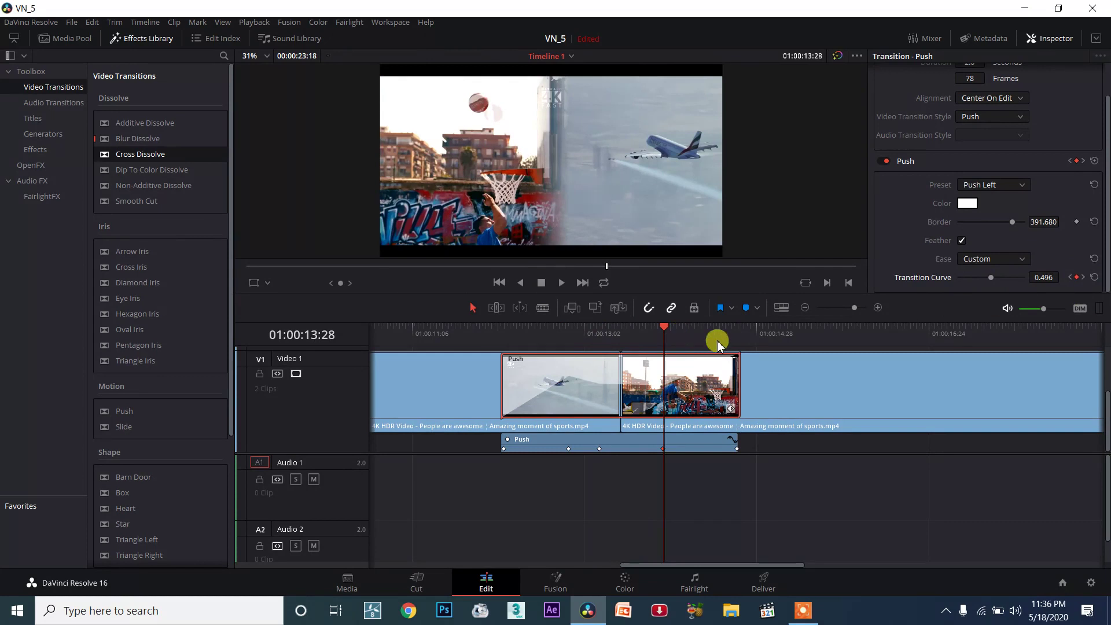
# Step: Scrub the second half of the Push transition and jump between its keyframes, ending at the one at 01:00:13:07
pyautogui.click(692, 334)
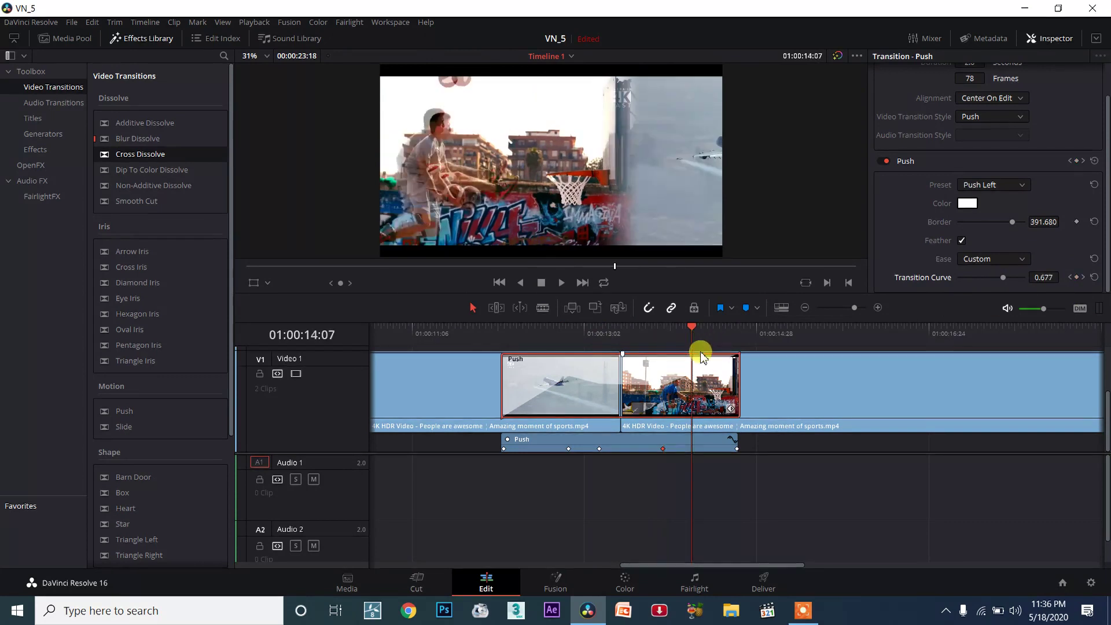
pyautogui.click(677, 330)
pyautogui.moveTo(679, 332); pyautogui.dragTo(664, 328)
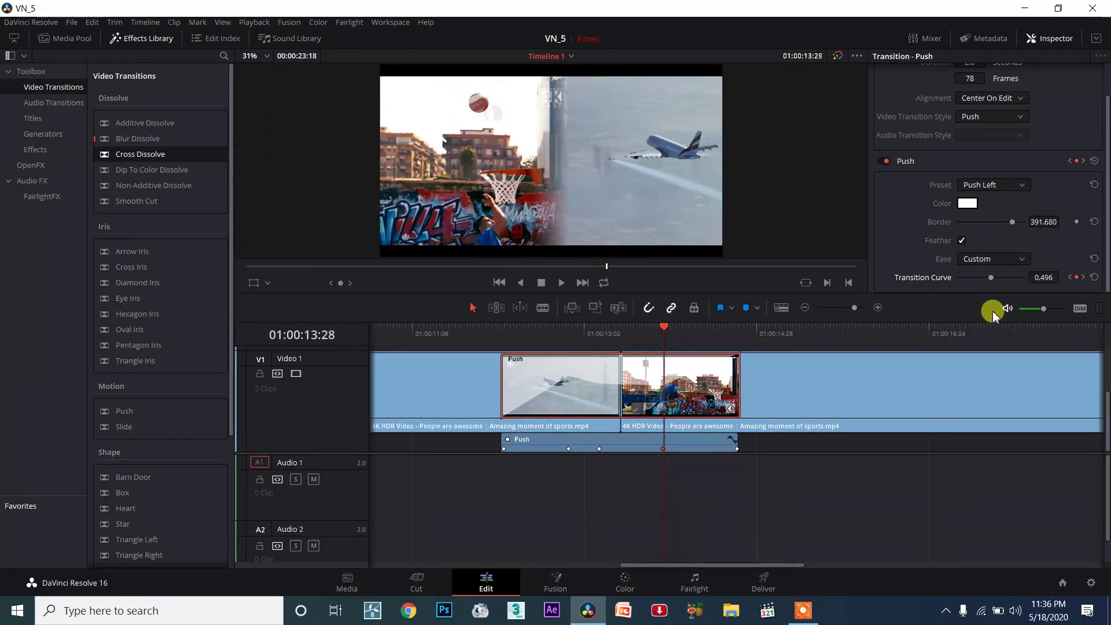
pyautogui.click(1077, 279)
pyautogui.click(1083, 278)
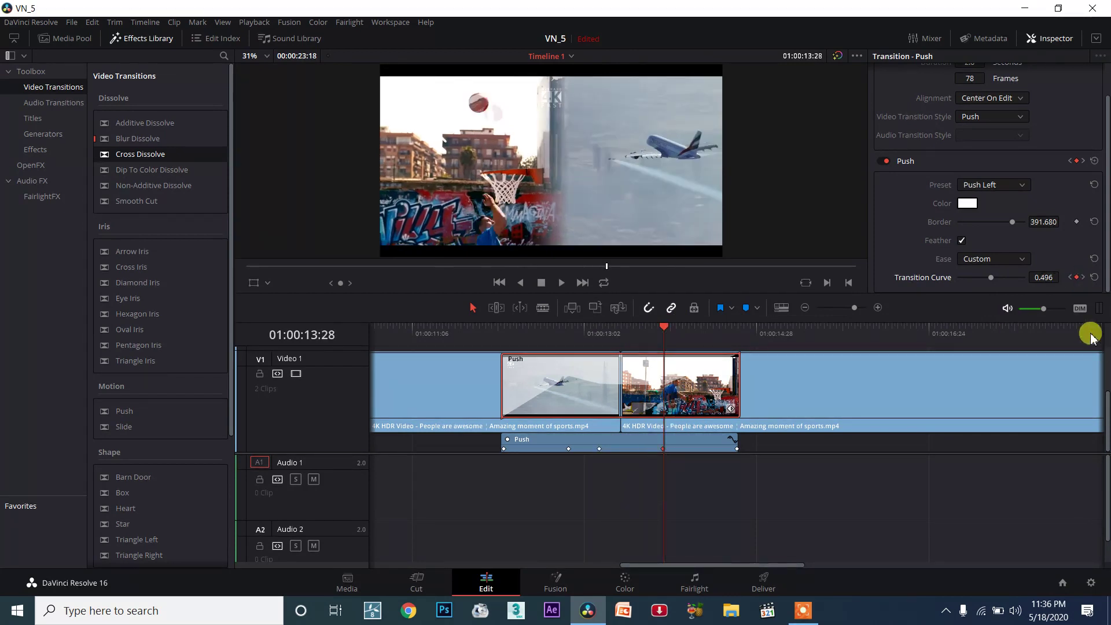
pyautogui.click(1070, 277)
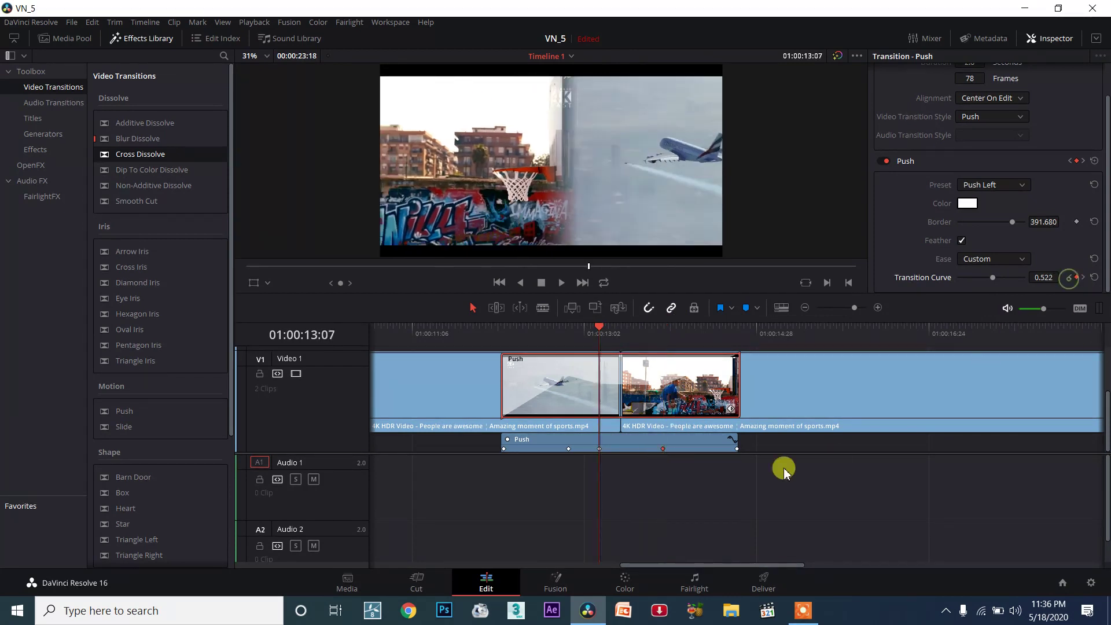
# Step: Remove the Transition Curve keyframe at 01:00:13:07 from the Push transition
pyautogui.click(597, 449)
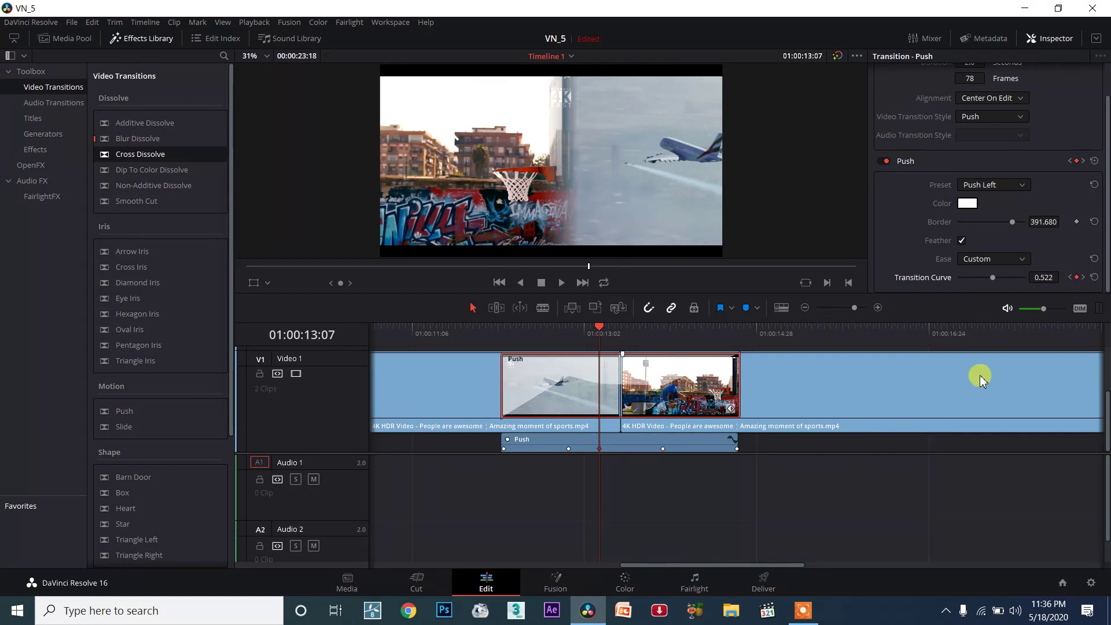
pyautogui.click(1077, 277)
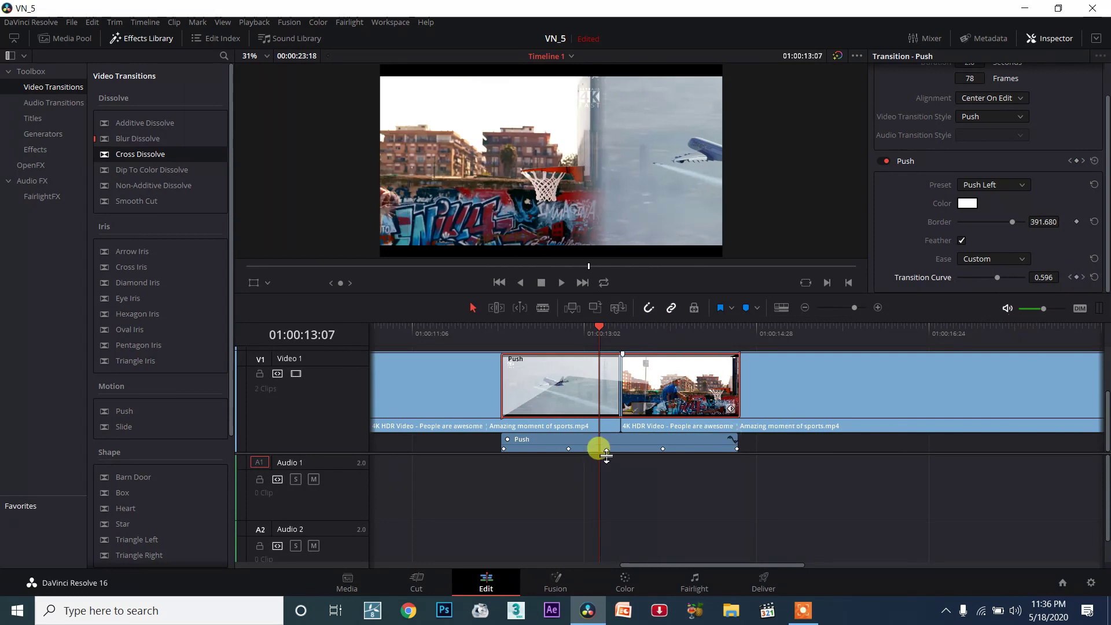
pyautogui.click(659, 450)
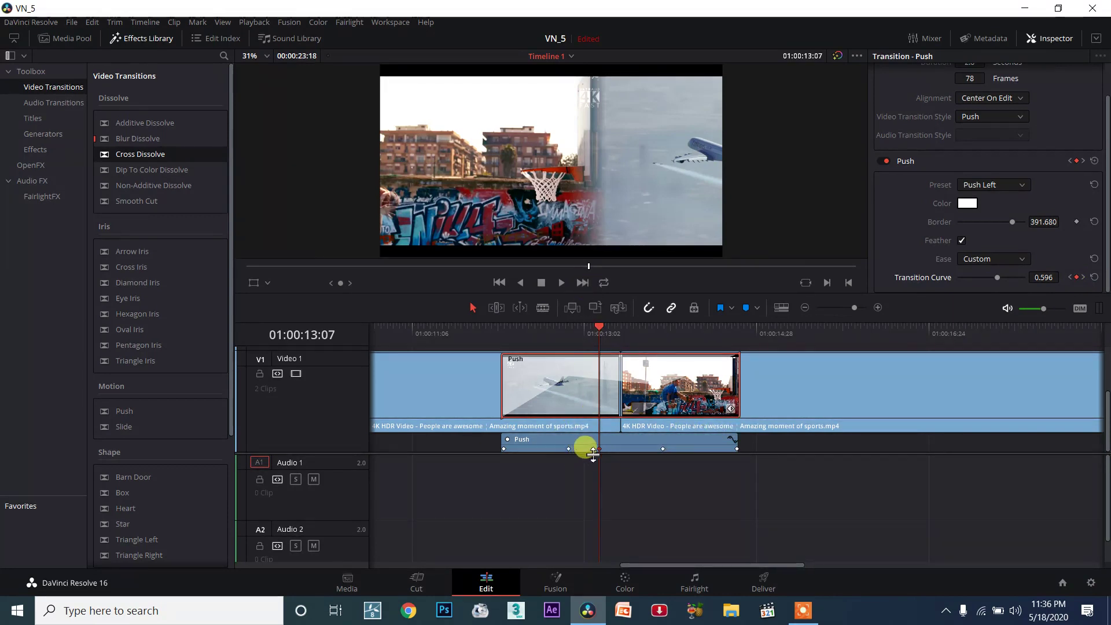
pyautogui.click(1078, 277)
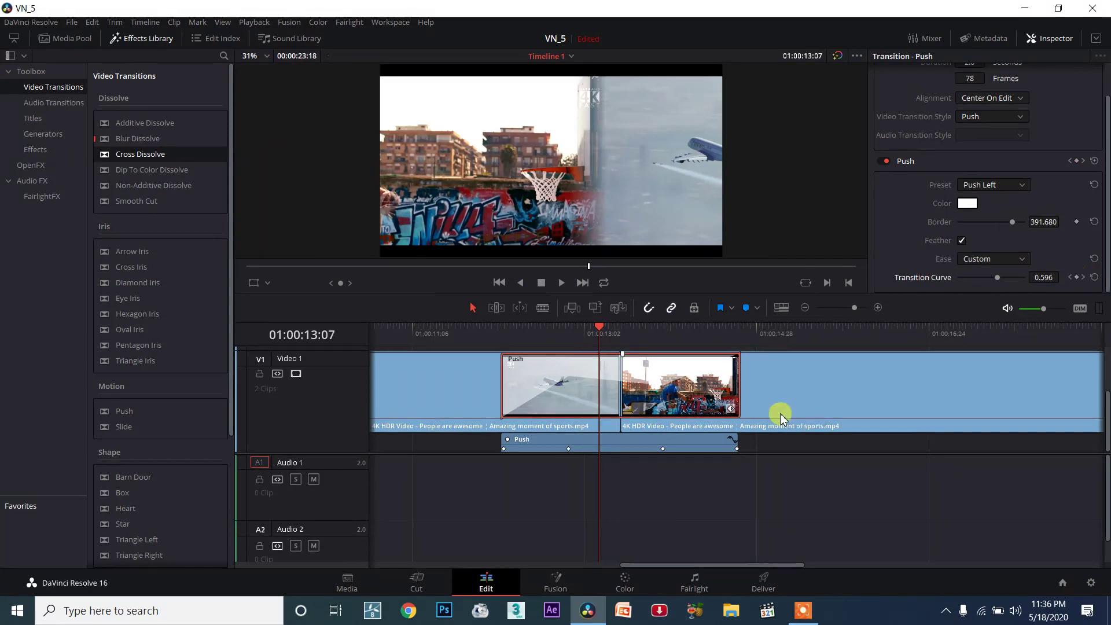
# Step: Go to the Transition Curve keyframe at 01:00:13:28 and remove it
pyautogui.moveTo(595, 325); pyautogui.dragTo(631, 330)
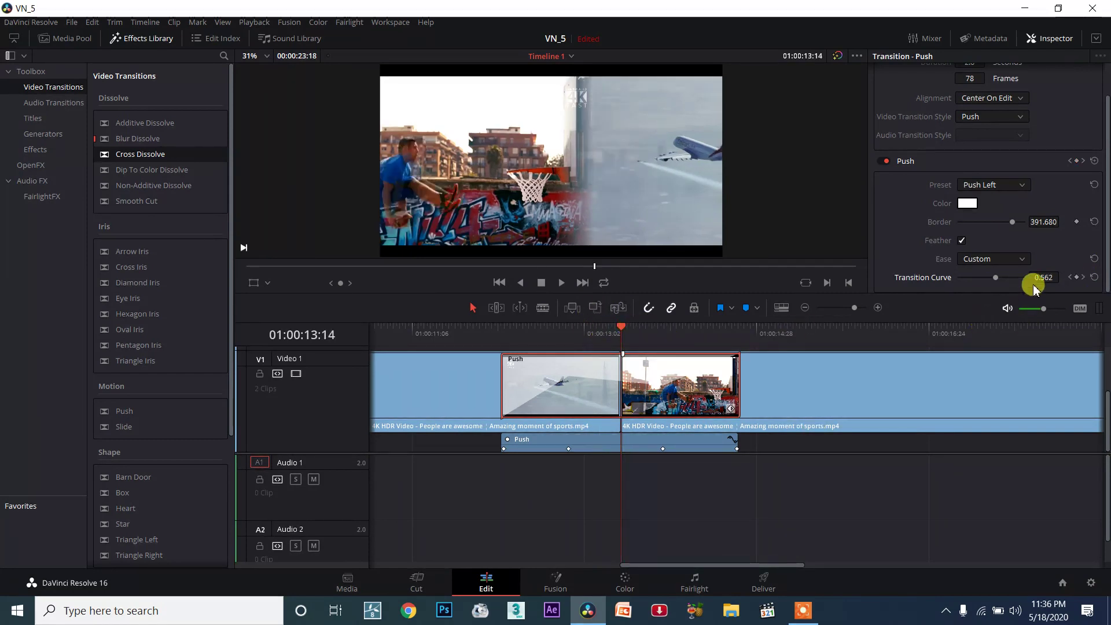
pyautogui.moveTo(620, 331); pyautogui.dragTo(664, 331)
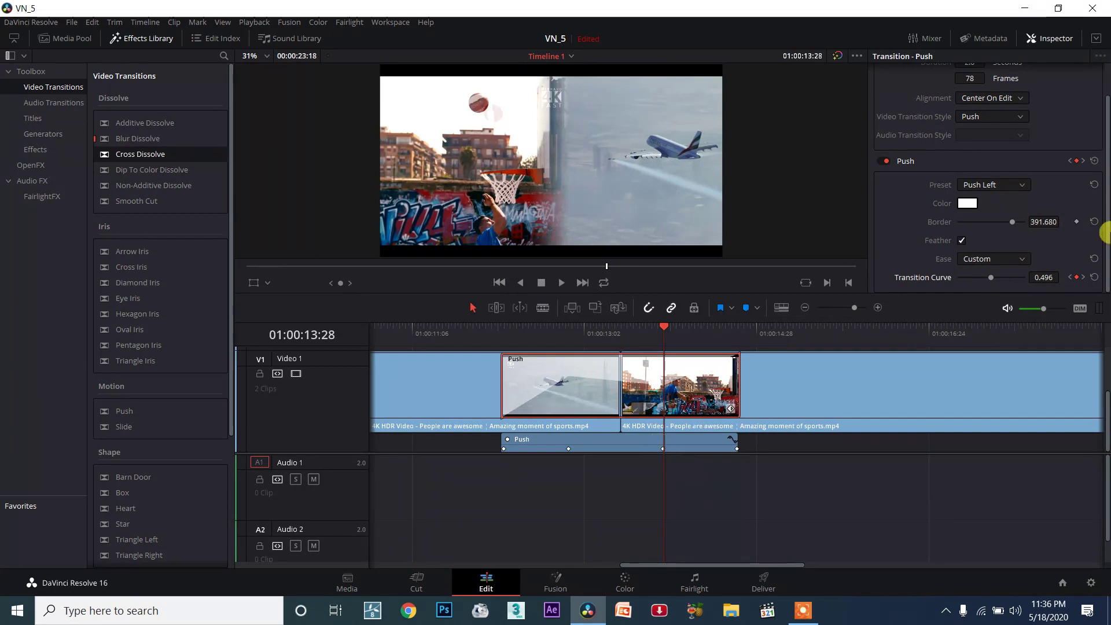
pyautogui.moveTo(627, 468); pyautogui.dragTo(697, 442)
pyautogui.moveTo(660, 337); pyautogui.dragTo(665, 317)
pyautogui.scroll(-2, 1064, 240)
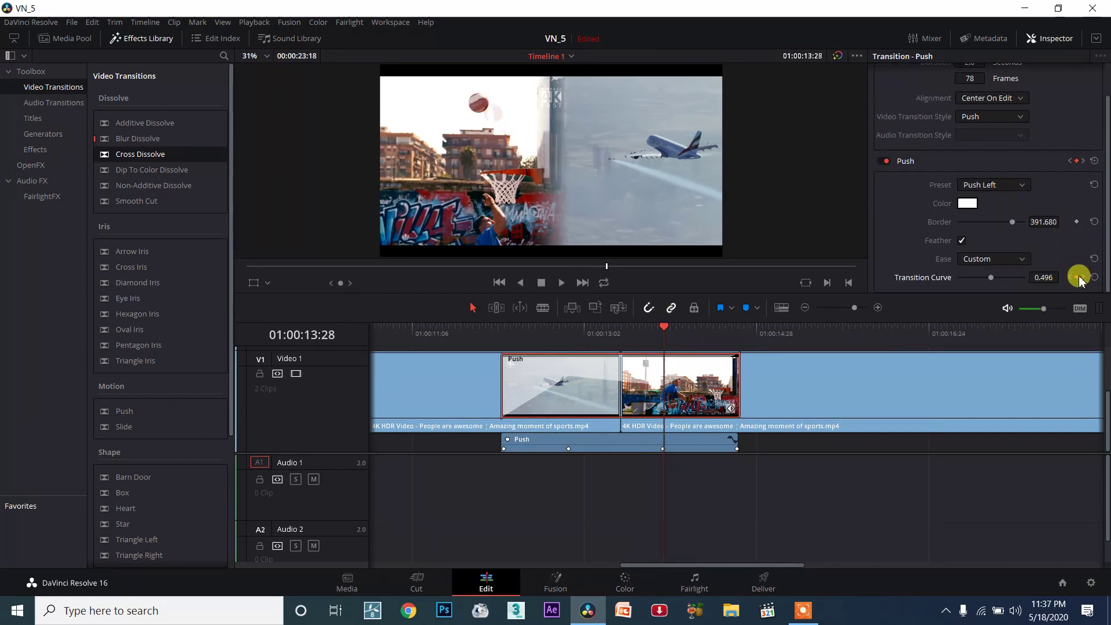
pyautogui.click(1080, 280)
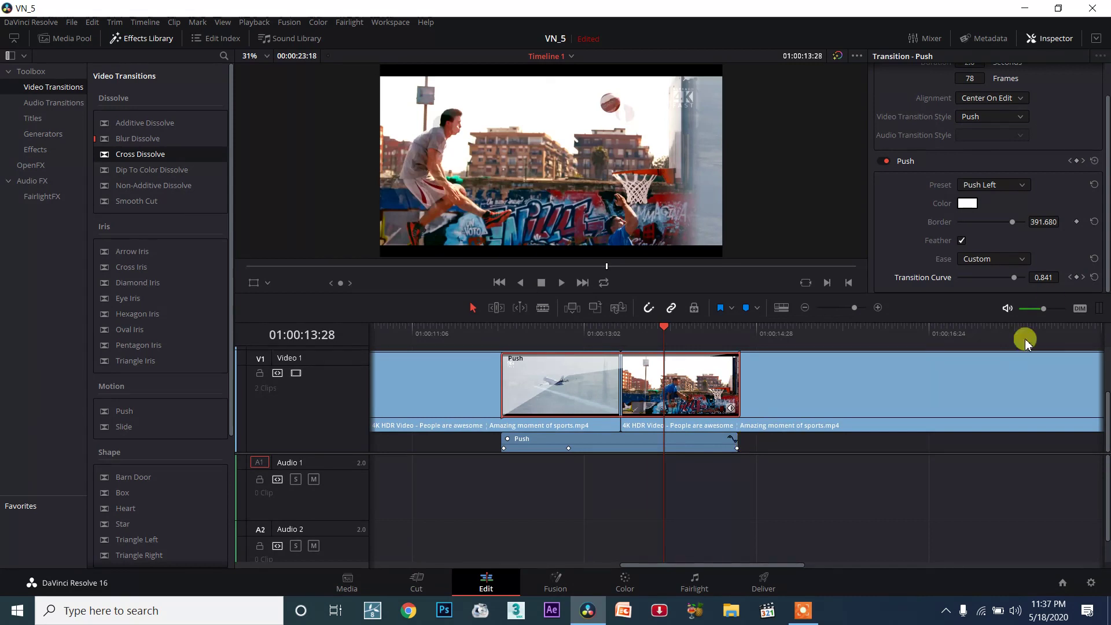
# Step: Return to the Transition Curve keyframe at 01:00:12:27, remove it, and scrub the playhead to 01:00:13:20
pyautogui.click(1069, 277)
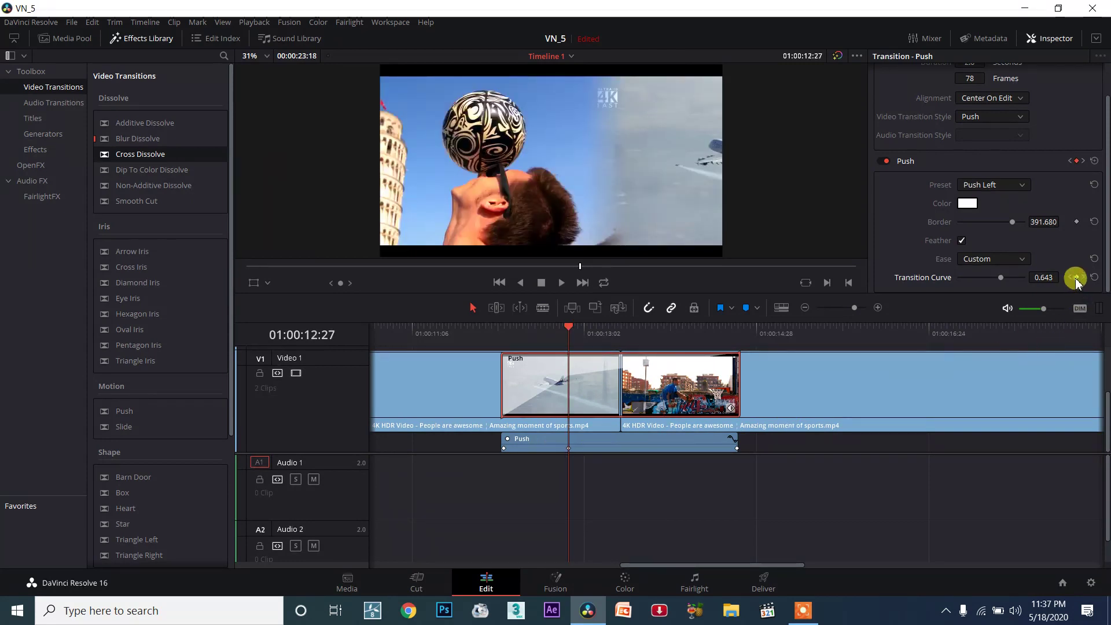
pyautogui.moveTo(568, 326); pyautogui.dragTo(640, 329)
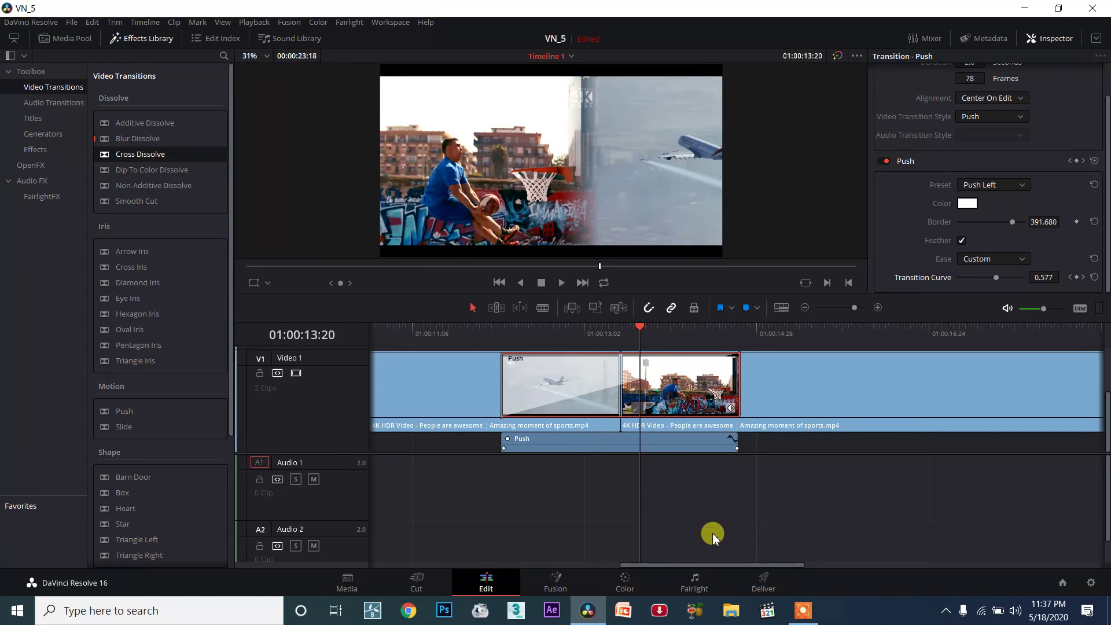